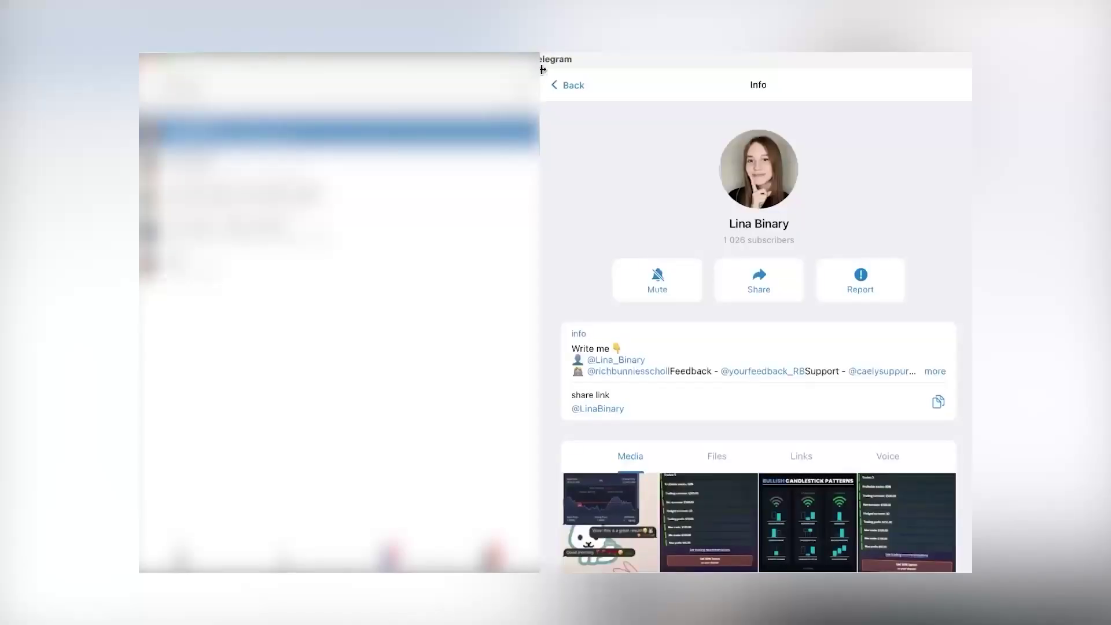
Step: Join the trading channel, copy '+VIP' from the pinned post and send it to support
click(556, 86)
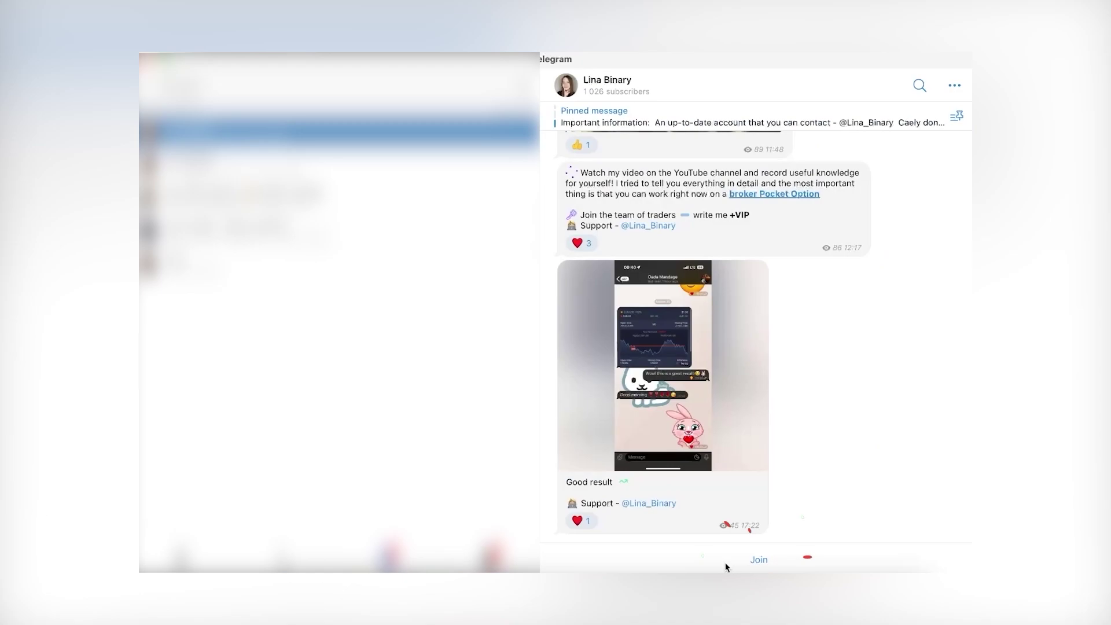
click(755, 564)
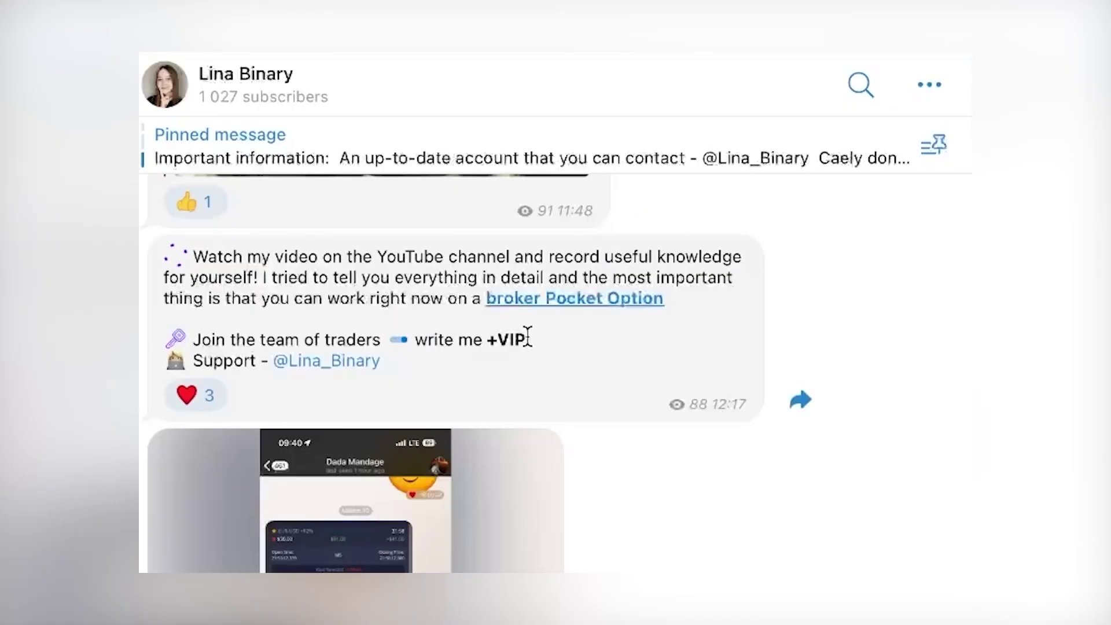
drag(750, 213, 711, 214)
drag(451, 338, 415, 334)
drag(526, 341, 490, 341)
key(super+c)
click(359, 362)
key(super+v)
key(Return)
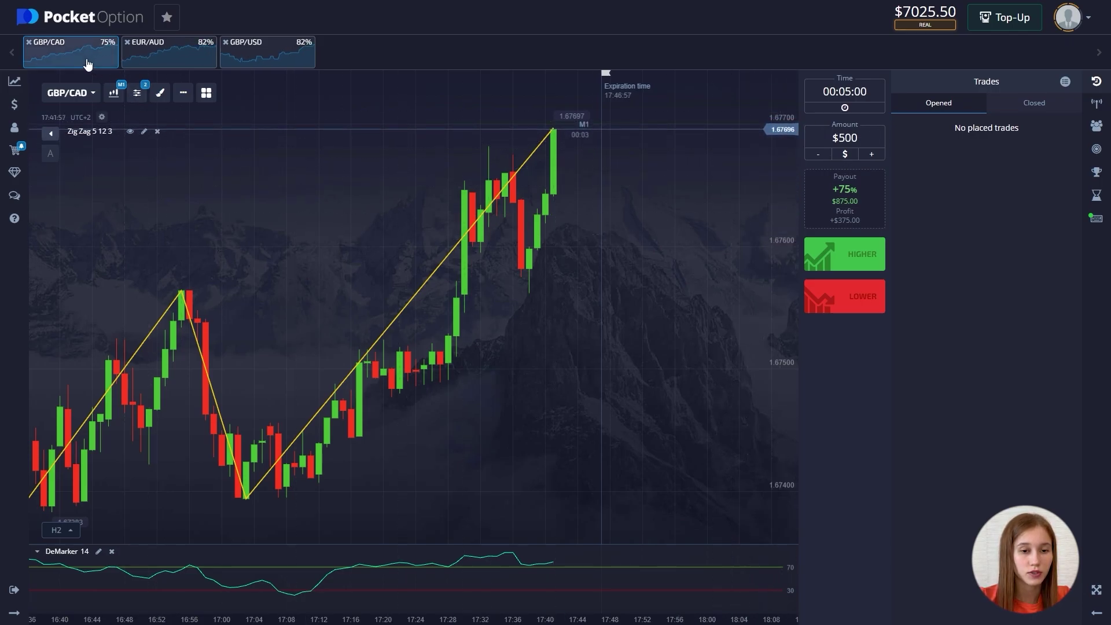
Step: Switch the chart to GBP/USD and place a $500 Lower trade expiring in 5 minutes
click(255, 67)
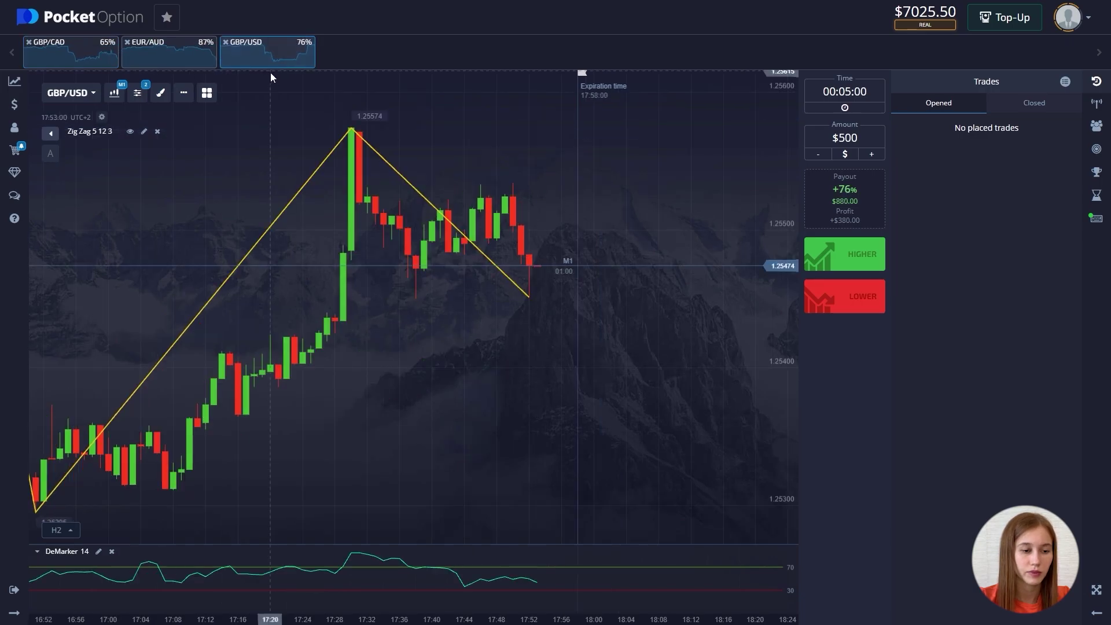
click(829, 298)
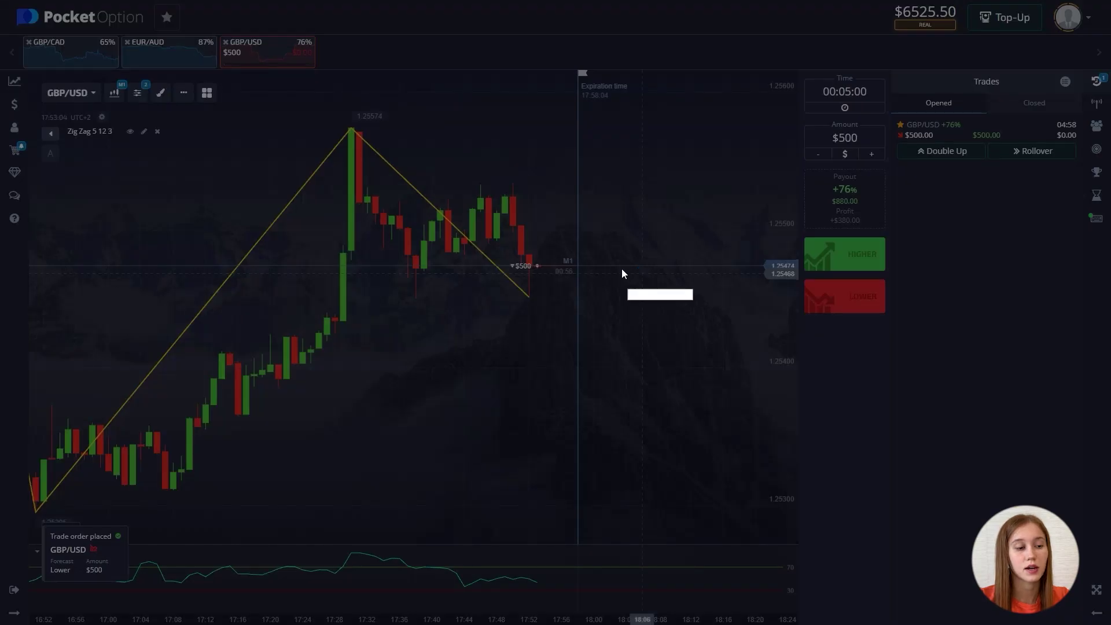
Step: Capture the GBP/USD chart and mark its peak, falling zigzag, low end and DeMarker downturn in red
drag(209, 109, 854, 620)
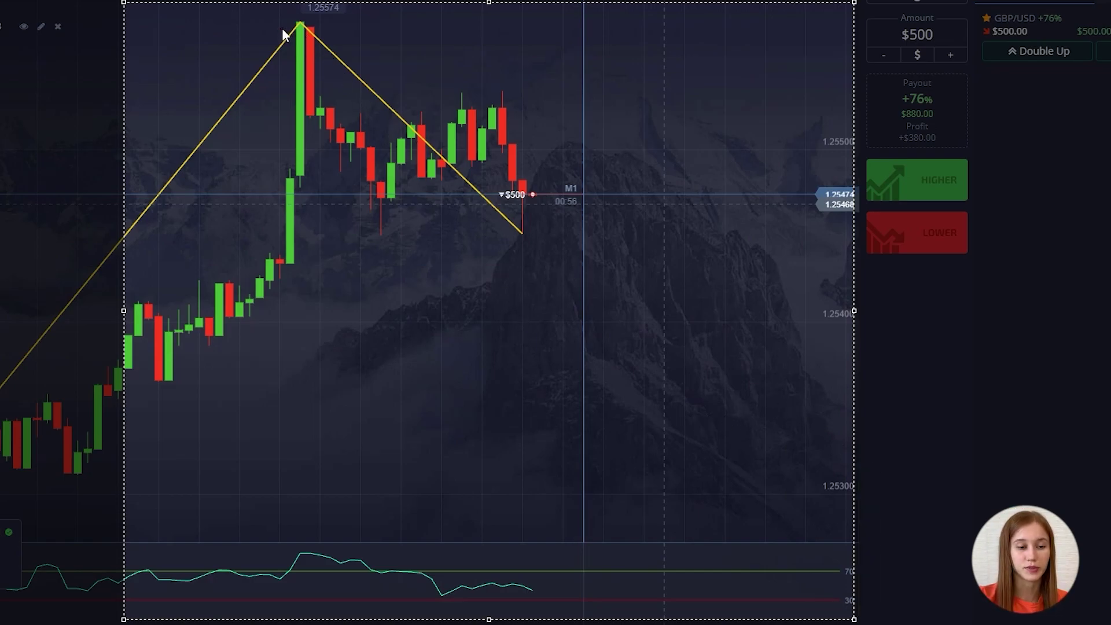
drag(284, 26, 288, 32)
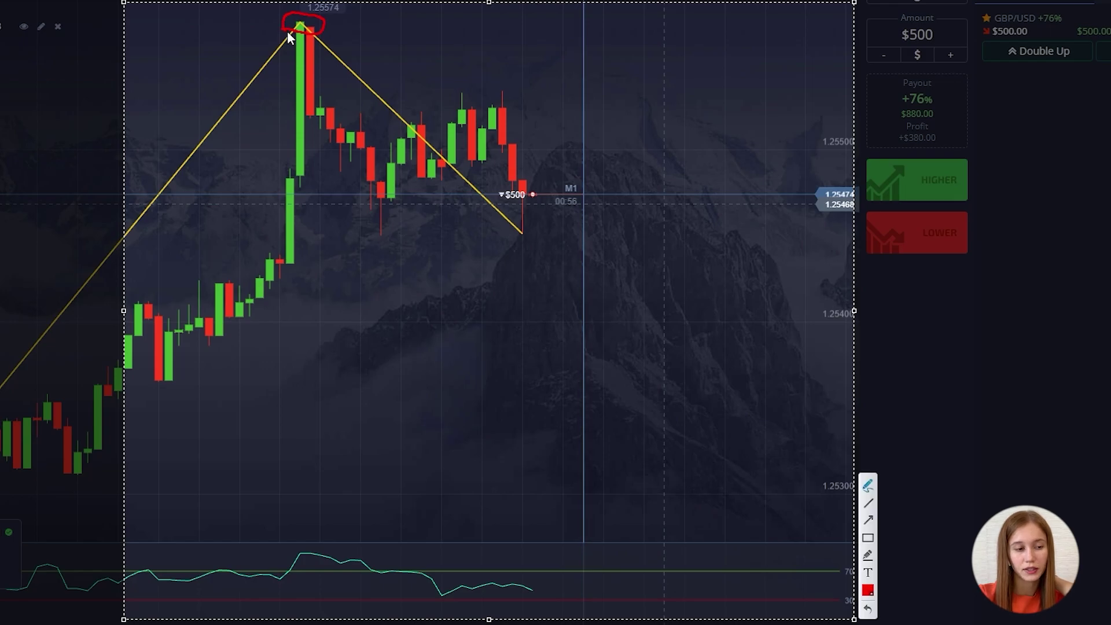
mouse_move(535, 223)
mouse_down()
mouse_move(548, 248)
mouse_move(558, 242)
mouse_up()
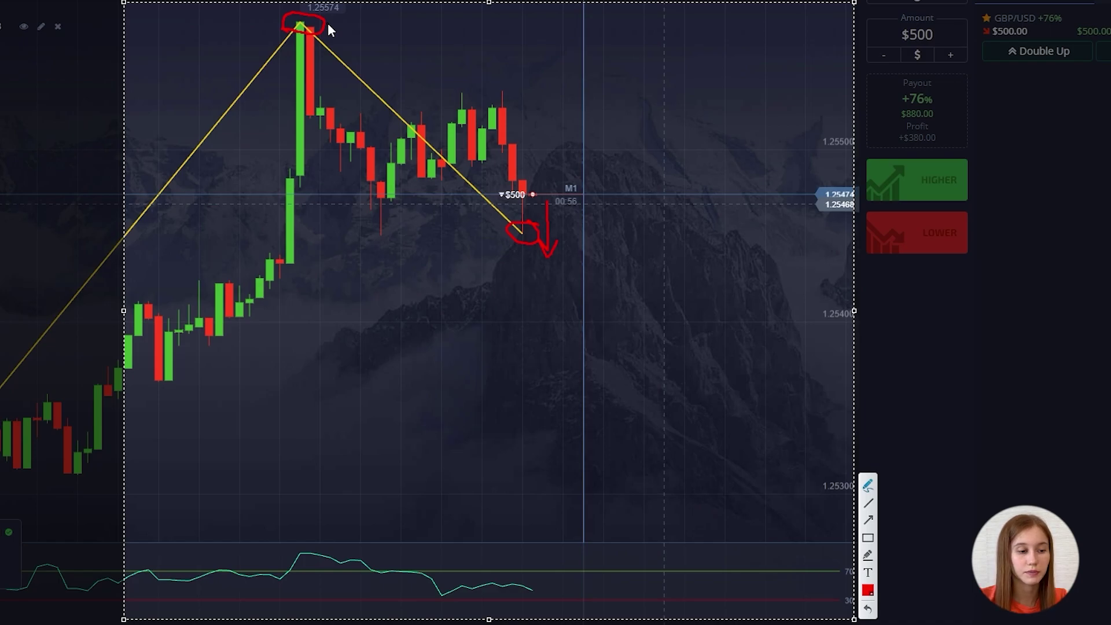
mouse_move(328, 30)
mouse_down()
mouse_move(477, 189)
mouse_move(441, 82)
mouse_up()
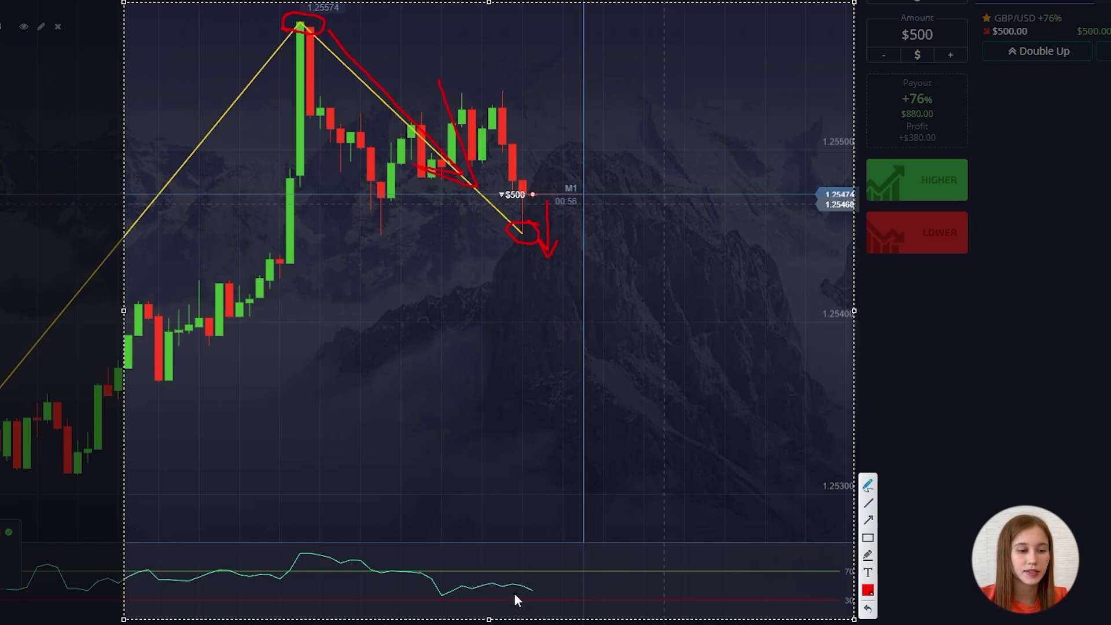
mouse_move(510, 593)
mouse_down()
mouse_move(554, 594)
mouse_move(544, 612)
mouse_move(557, 610)
mouse_up()
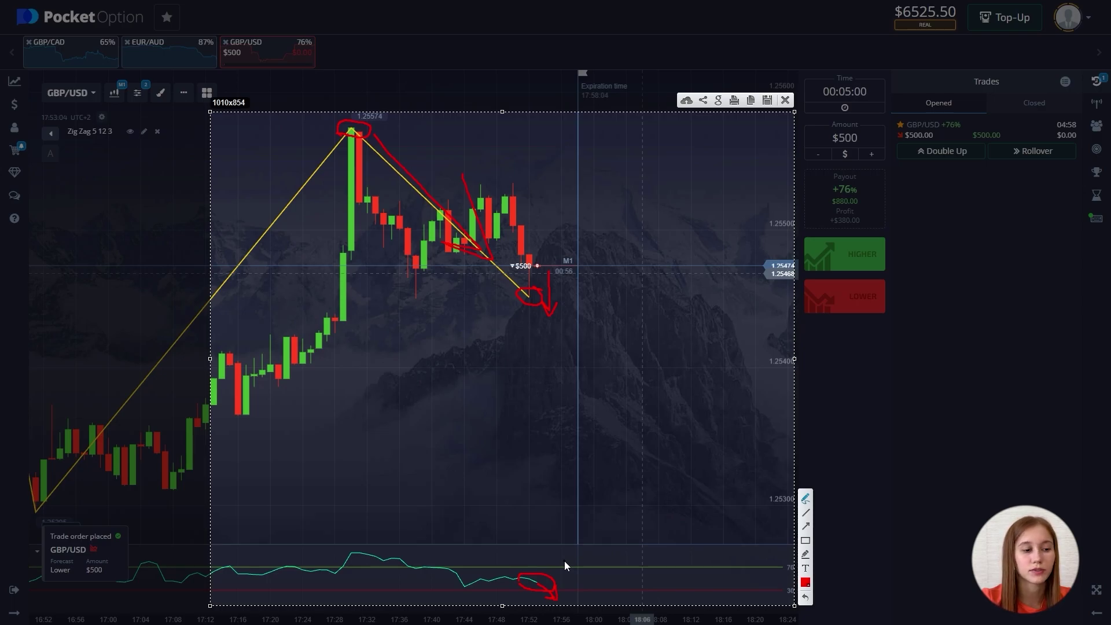
Step: Undo the three earlier red markings on the GBP/USD capture
click(805, 598)
click(805, 597)
click(805, 597)
click(805, 597)
click(805, 598)
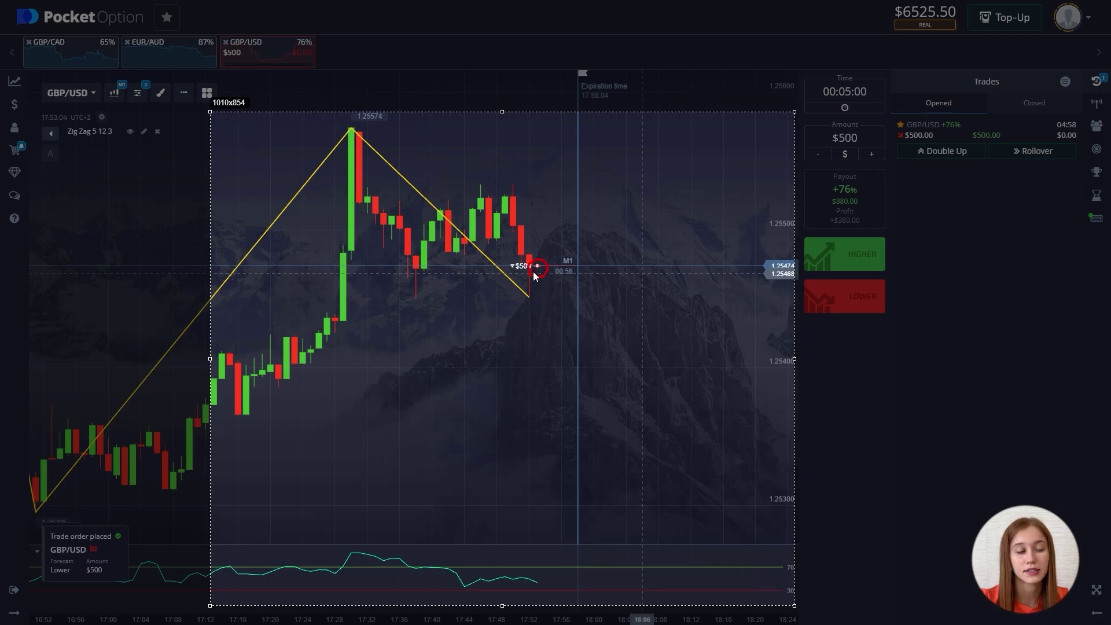
Step: Red-circle the trade entry, zigzag line end and peak, add a downward arrow, and close the capture
drag(534, 272, 534, 273)
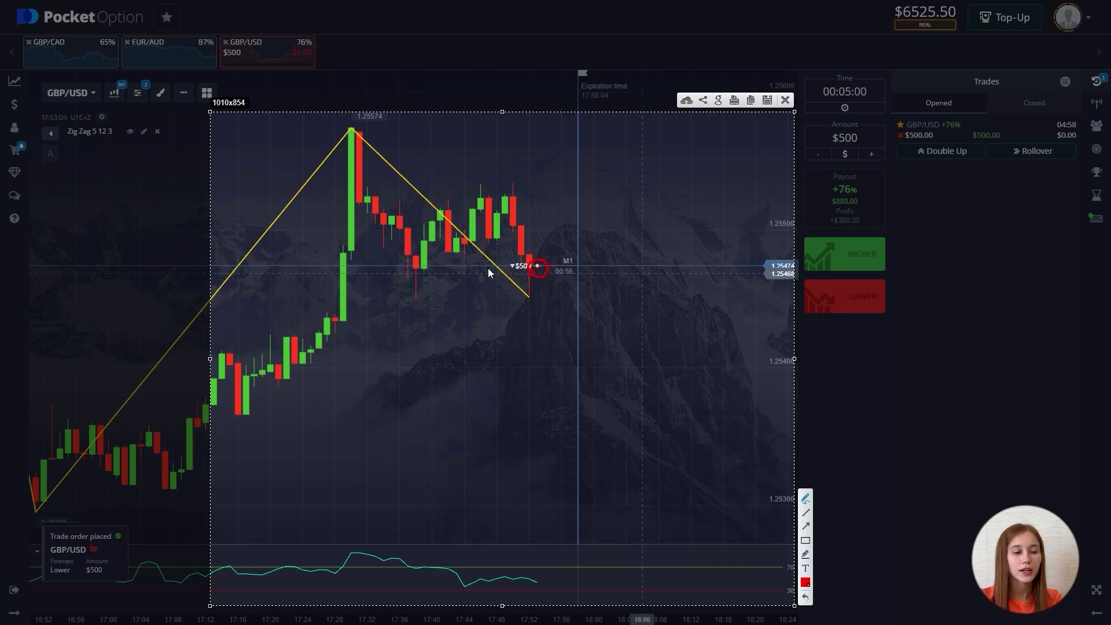
drag(533, 289, 529, 294)
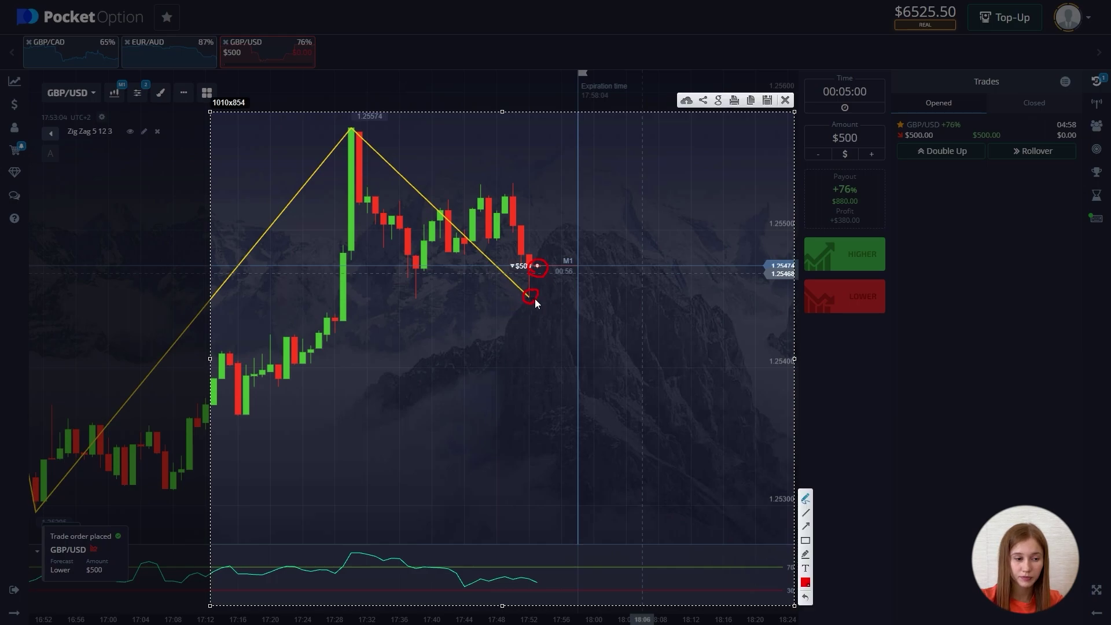
drag(340, 132, 341, 137)
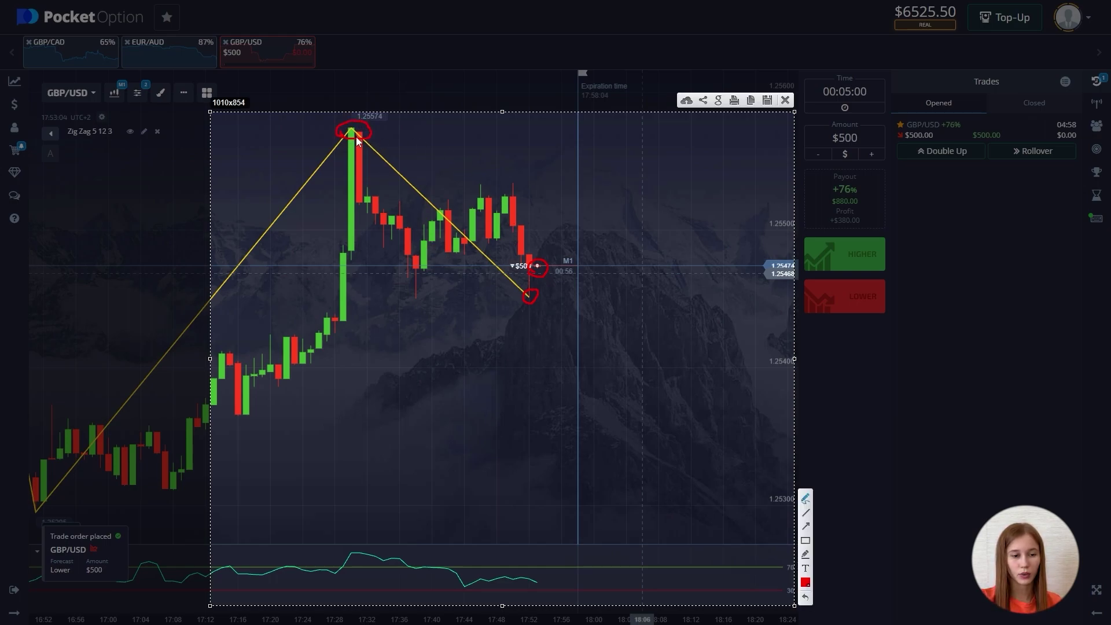
drag(365, 141, 363, 142)
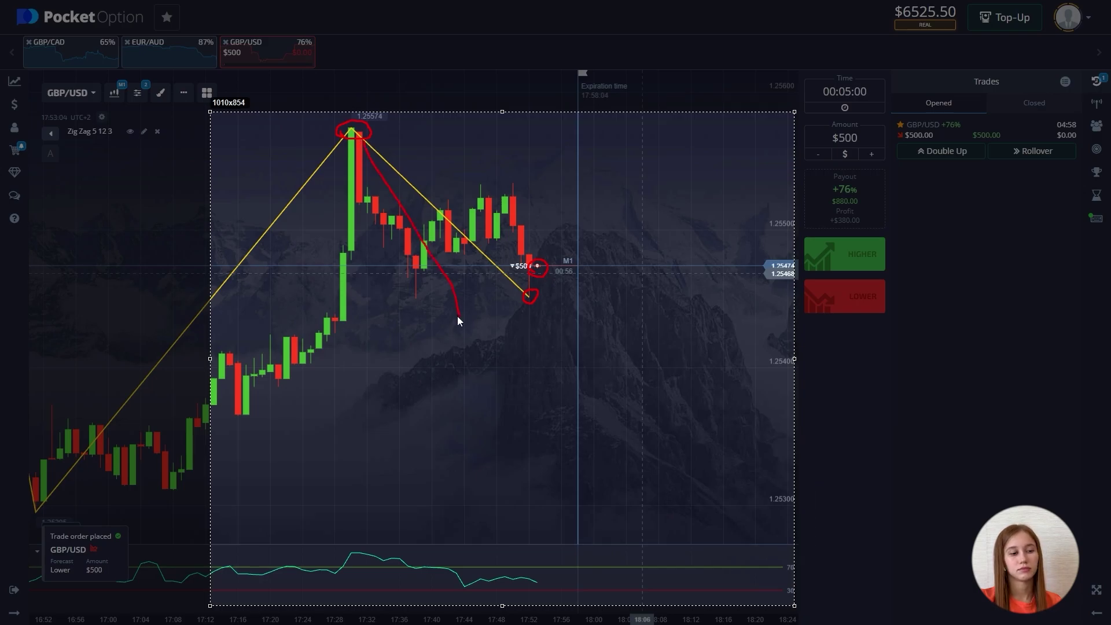
drag(463, 320, 474, 298)
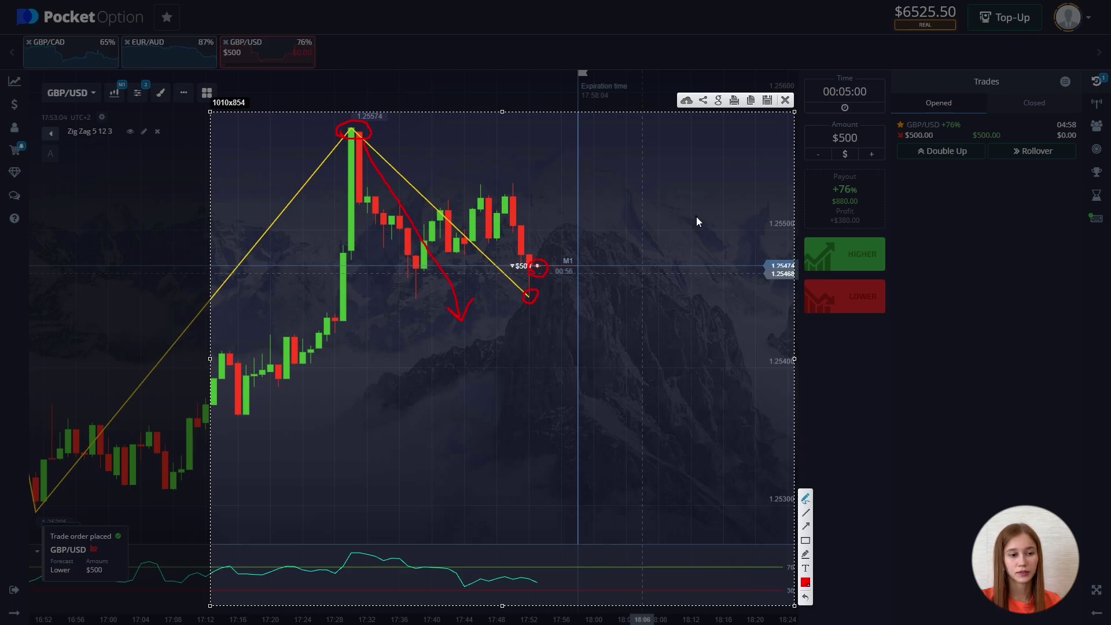
key(Escape)
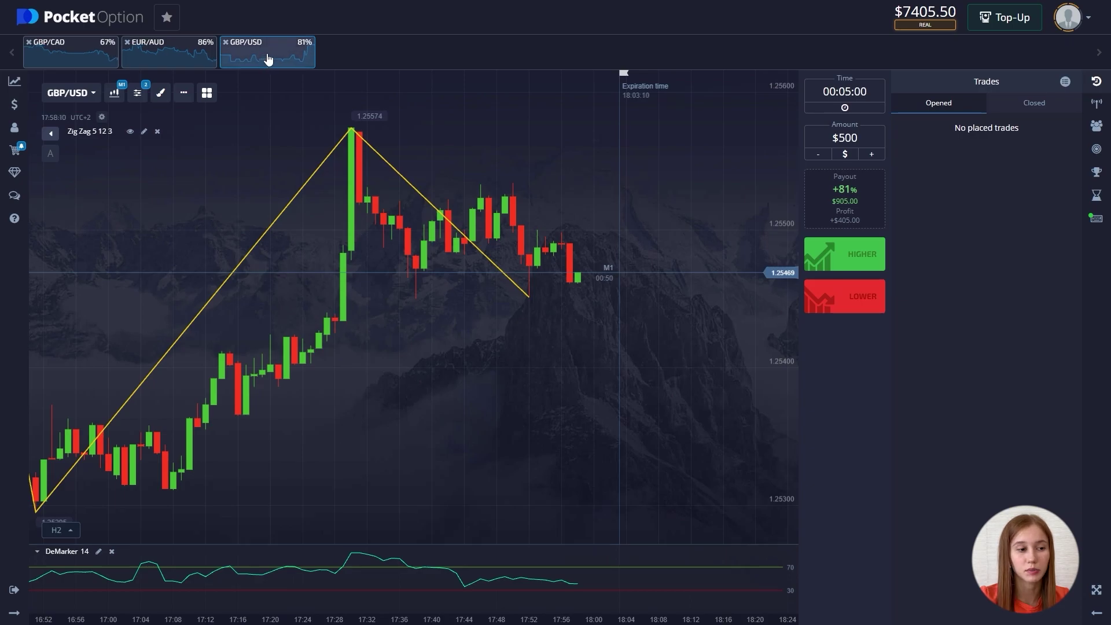
Step: On EUR/AUD, set a 04-minute expiry and $600 amount, then place a Higher trade
click(185, 58)
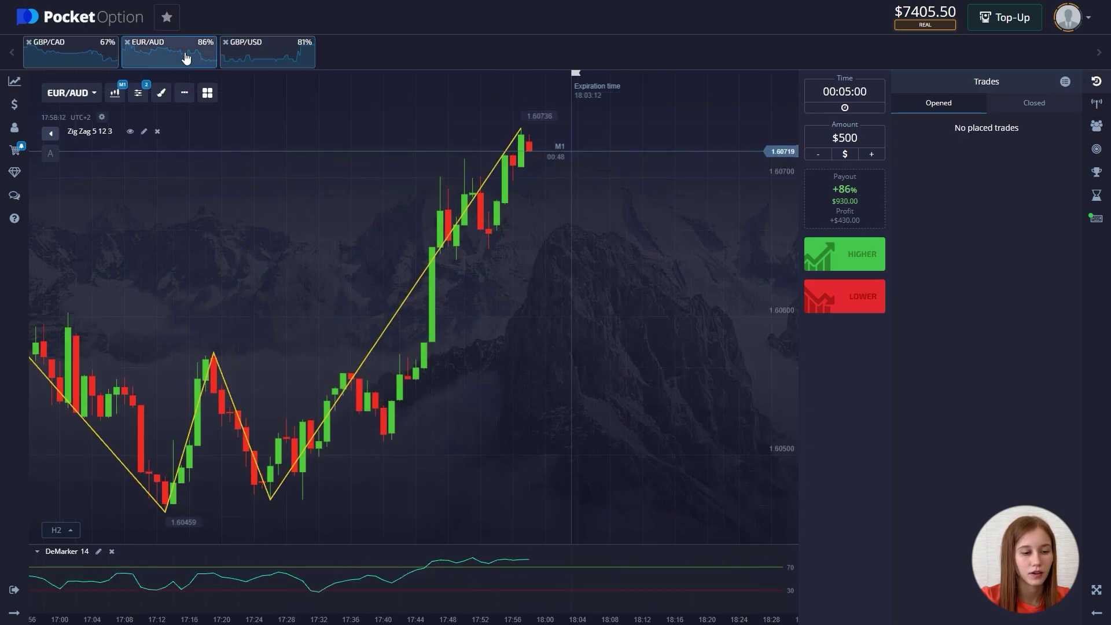
click(845, 106)
click(741, 125)
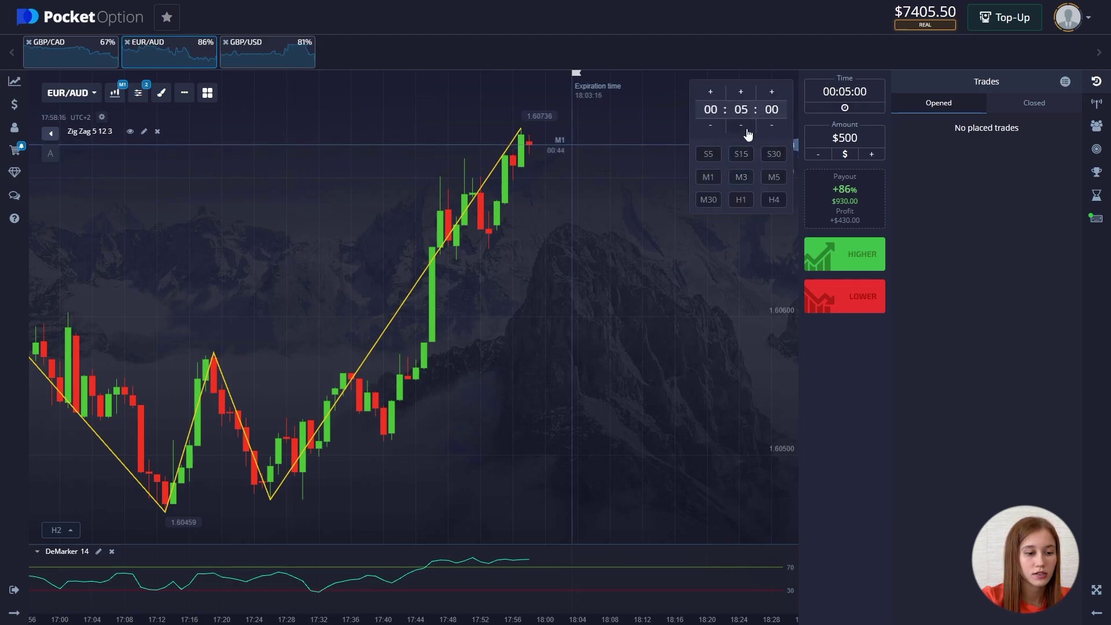
click(629, 184)
click(872, 154)
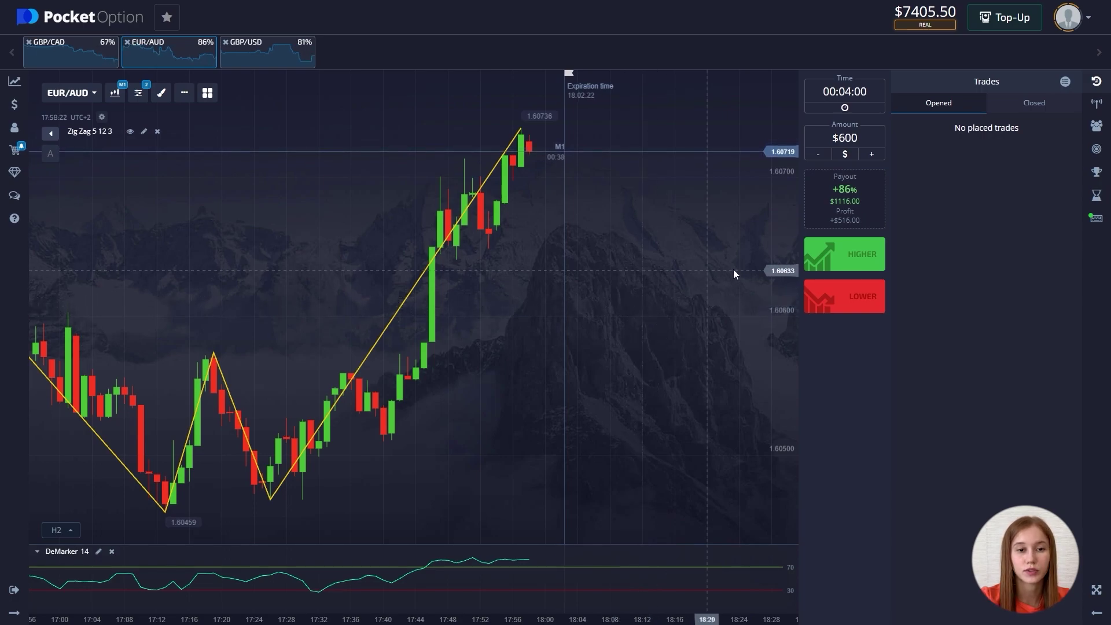
click(827, 256)
Step: Screenshot the EUR/AUD chart and red-circle the swing low, latest peak and DeMarker plateau with an arrowhead
key(Print)
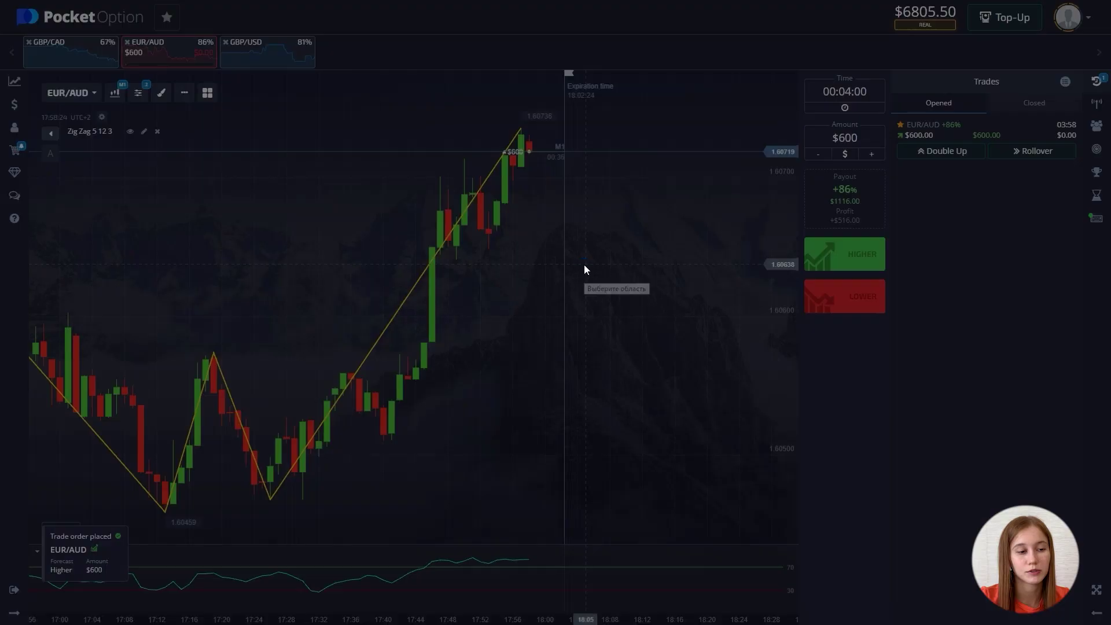
drag(227, 81, 800, 615)
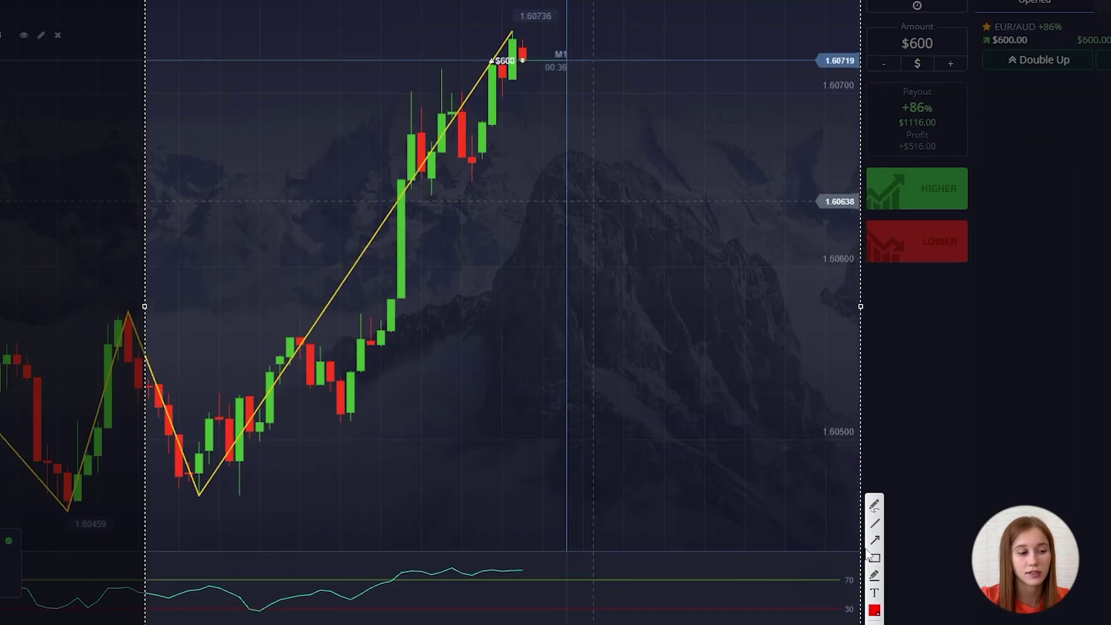
click(875, 505)
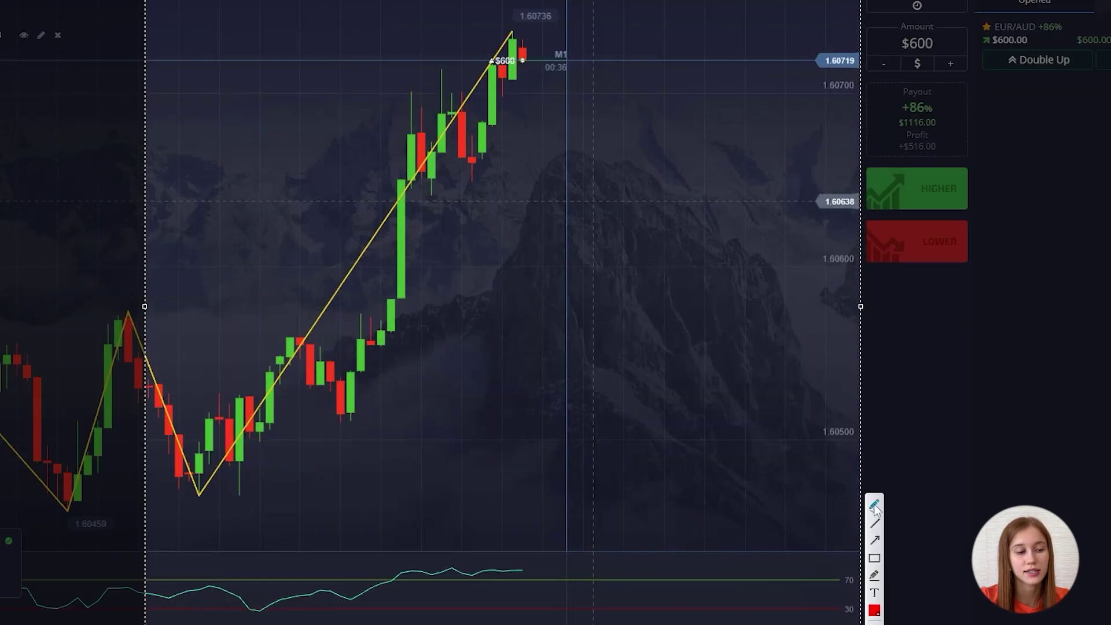
mouse_move(190, 492)
mouse_down()
mouse_move(200, 501)
mouse_move(199, 489)
mouse_move(190, 495)
mouse_up()
drag(507, 25, 544, 37)
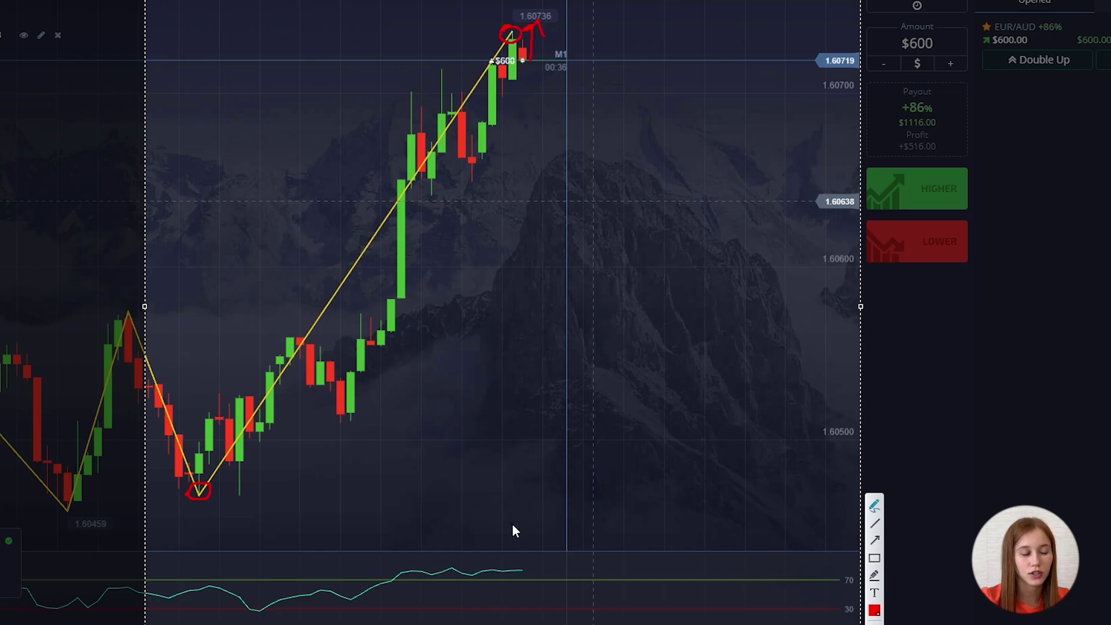
drag(450, 563, 443, 576)
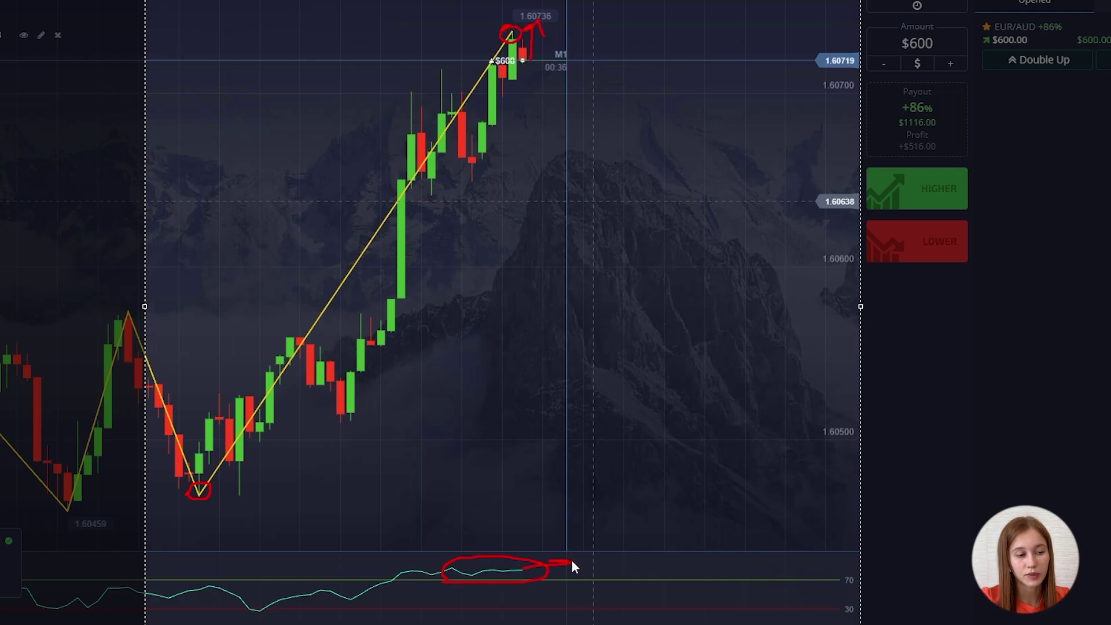
drag(572, 560, 566, 573)
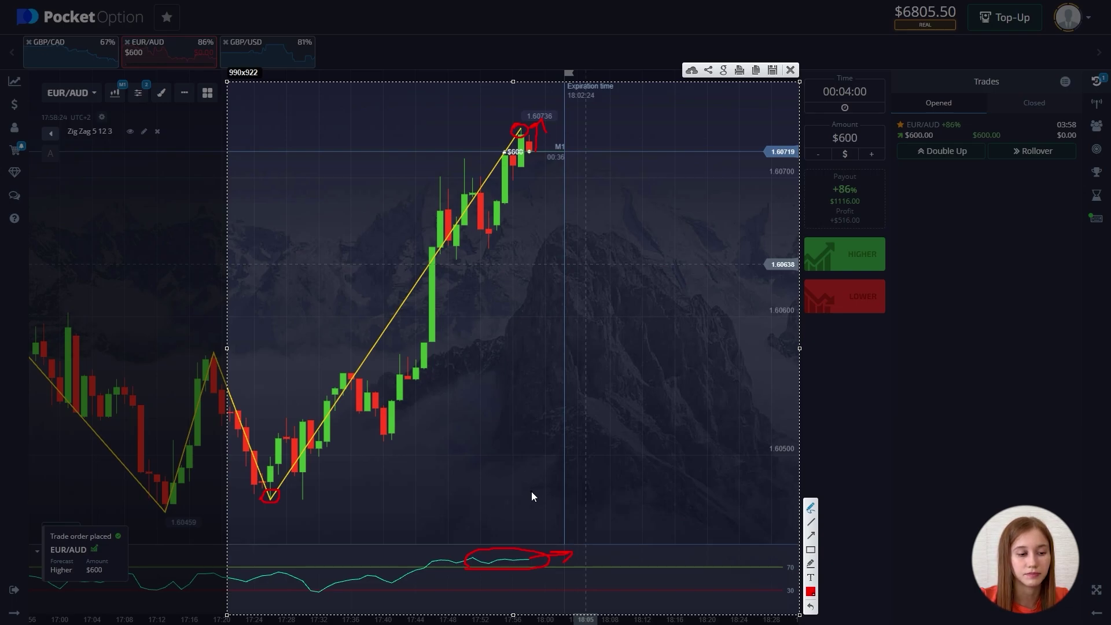
Step: Clear the old marks, draw red lines on DeMarker levels 70 and 30, and trace a downward arrow
key(ctrl+z)
click(811, 522)
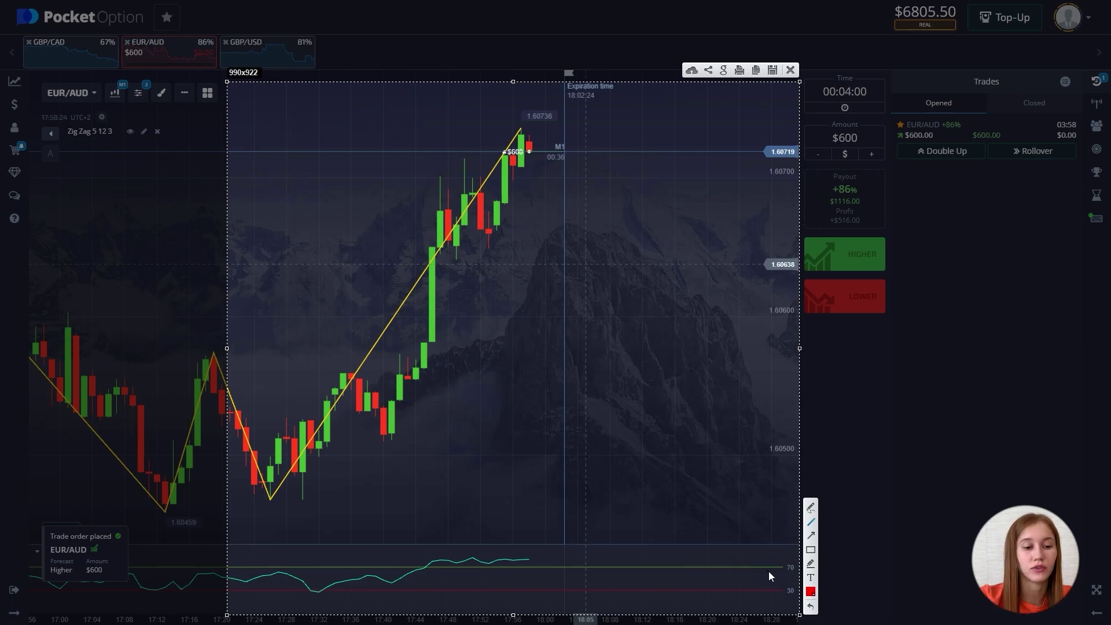
drag(784, 568, 303, 568)
drag(783, 592, 282, 593)
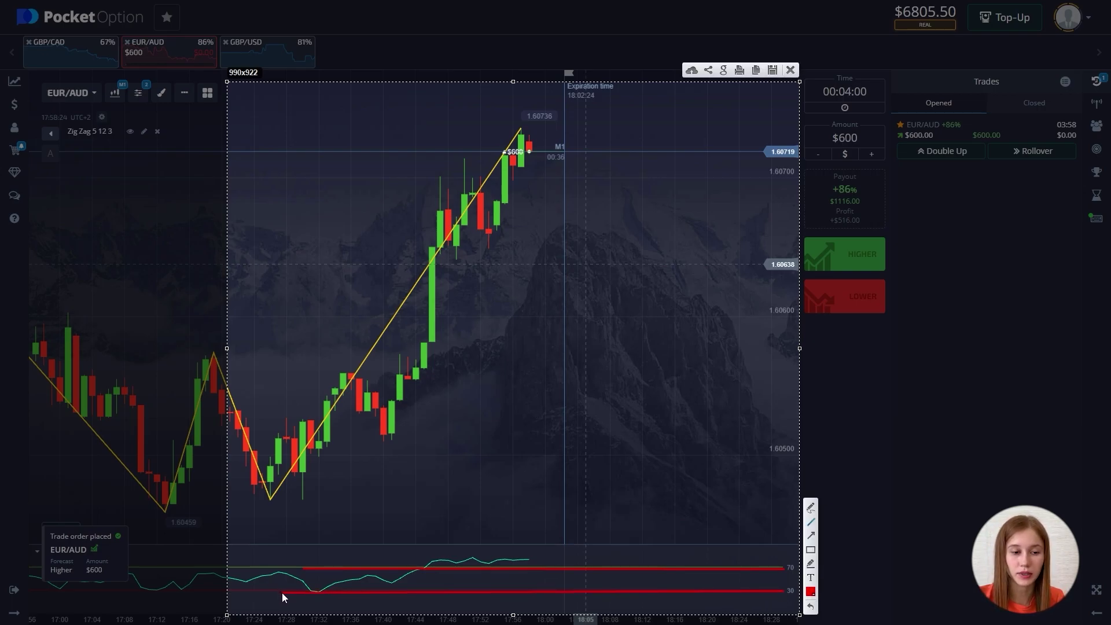
click(811, 507)
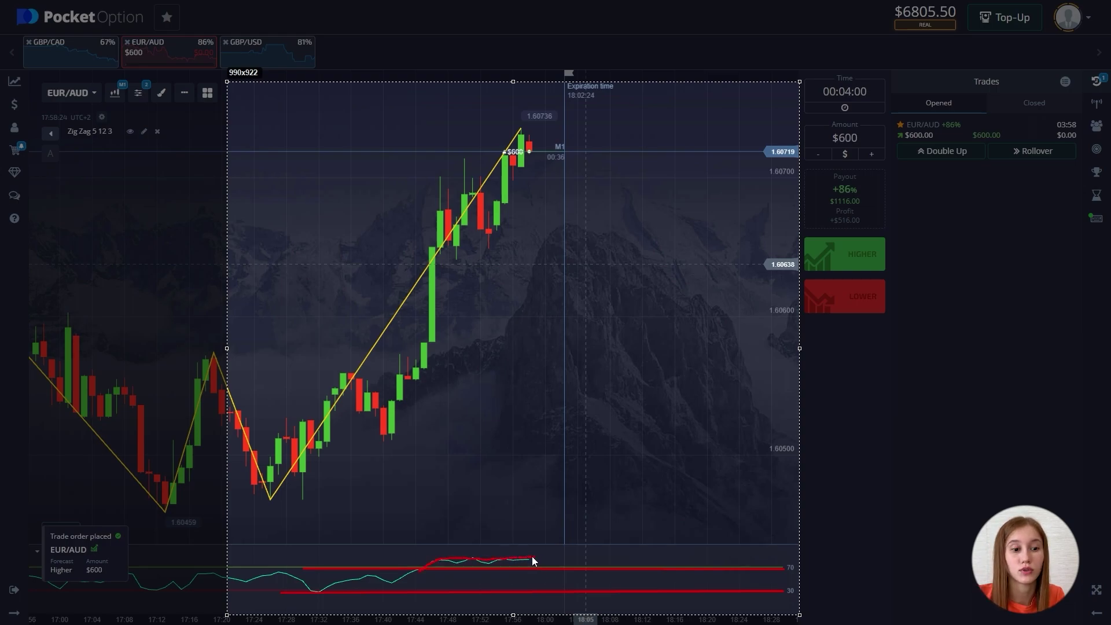
mouse_move(534, 561)
mouse_down()
mouse_move(522, 561)
mouse_move(549, 565)
mouse_move(575, 549)
mouse_move(595, 581)
mouse_move(613, 582)
mouse_move(591, 550)
mouse_up()
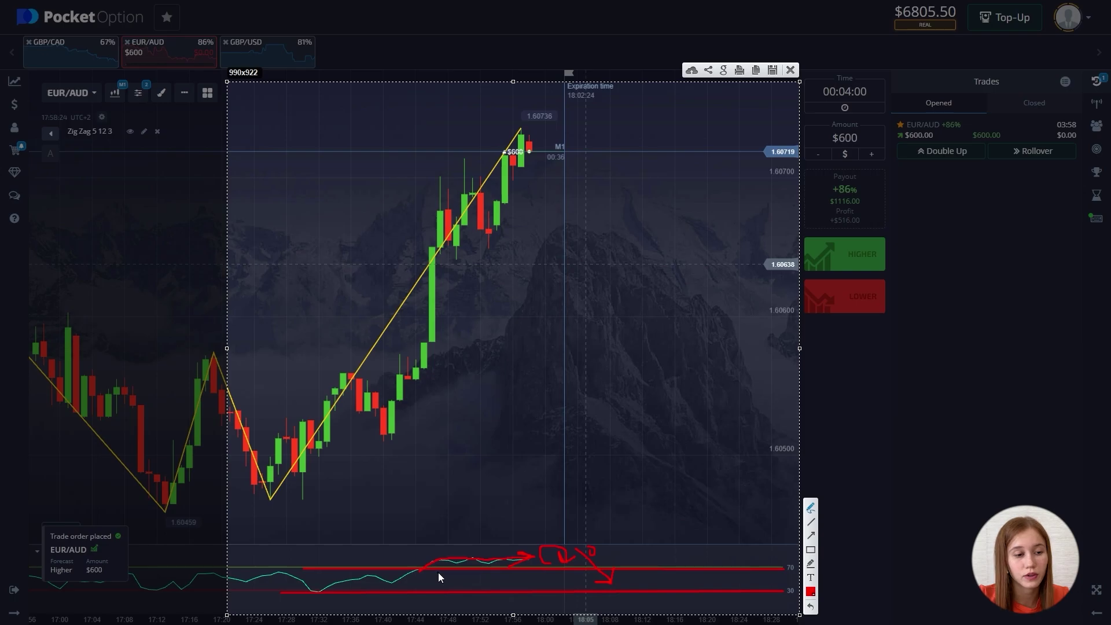
Step: Sketch a red path near the 30 level and a wavy arrowed line between 30 and 70
mouse_move(421, 586)
mouse_down()
mouse_move(452, 608)
mouse_move(516, 609)
mouse_move(563, 579)
mouse_move(551, 609)
mouse_up()
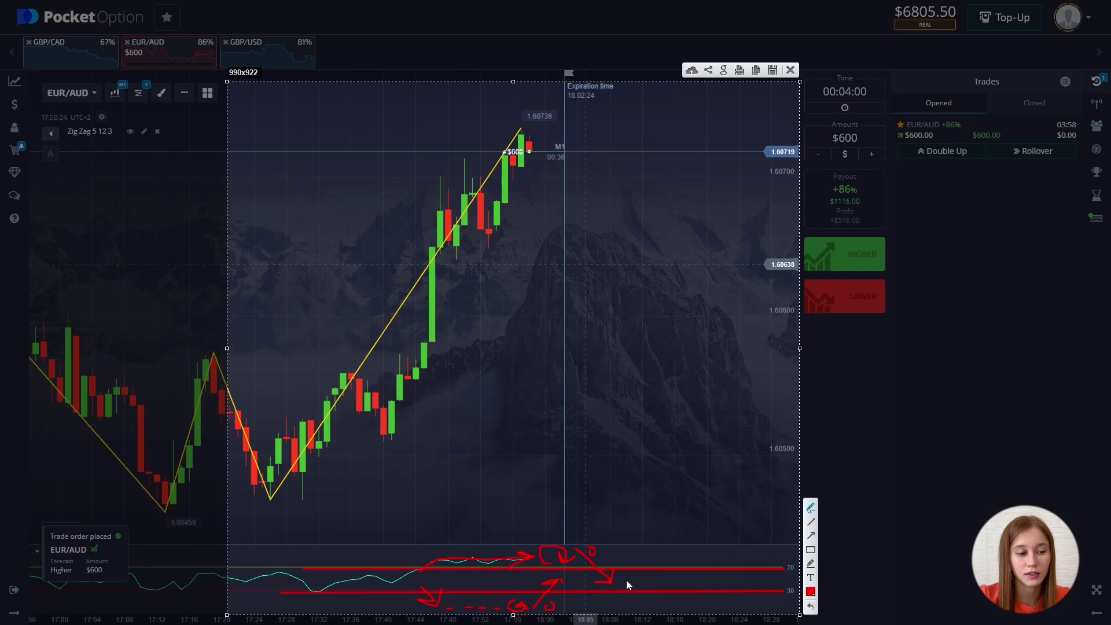
drag(627, 580, 649, 592)
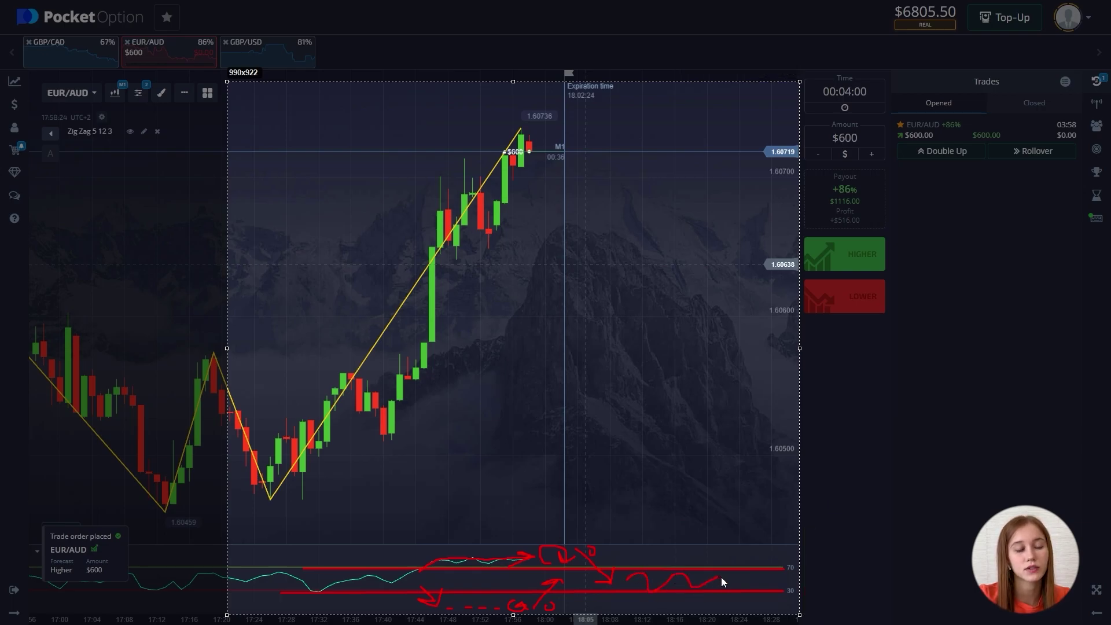
drag(721, 578, 755, 578)
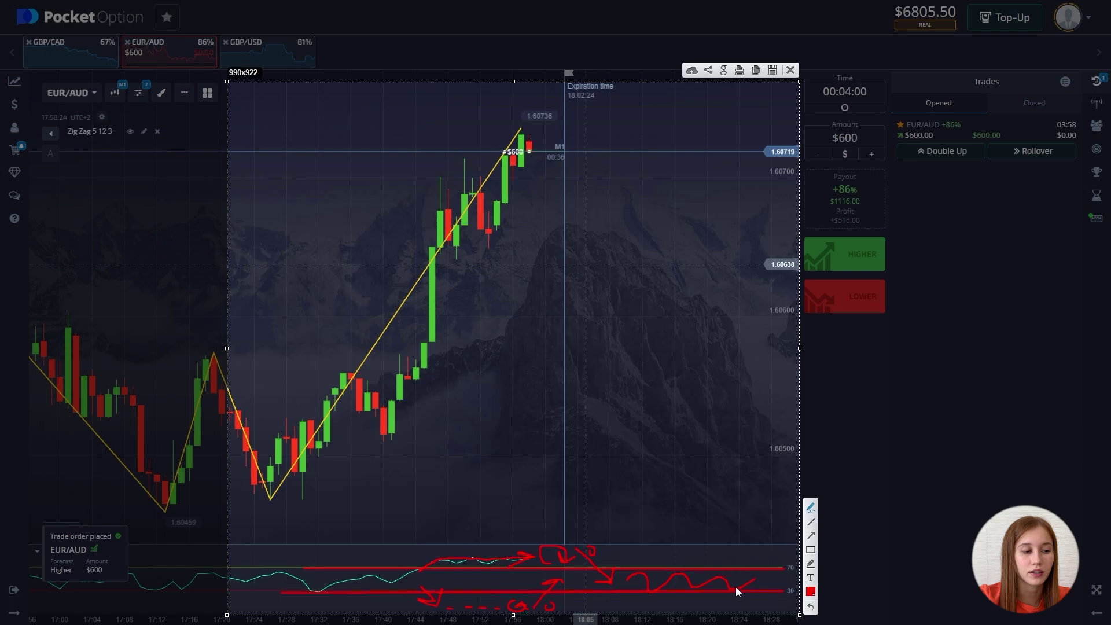
mouse_move(755, 577)
mouse_down()
mouse_move(679, 578)
mouse_move(698, 570)
mouse_up()
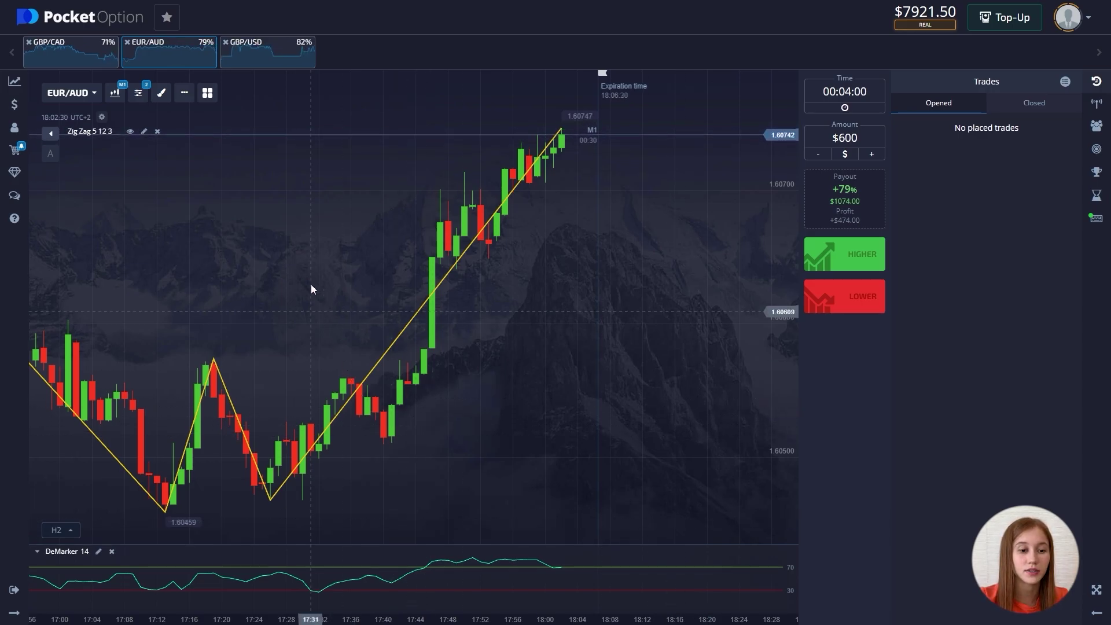
Step: Switch to GBP/CAD, set a one-minute (M1) expiry, and place a $700 Lower trade
click(84, 58)
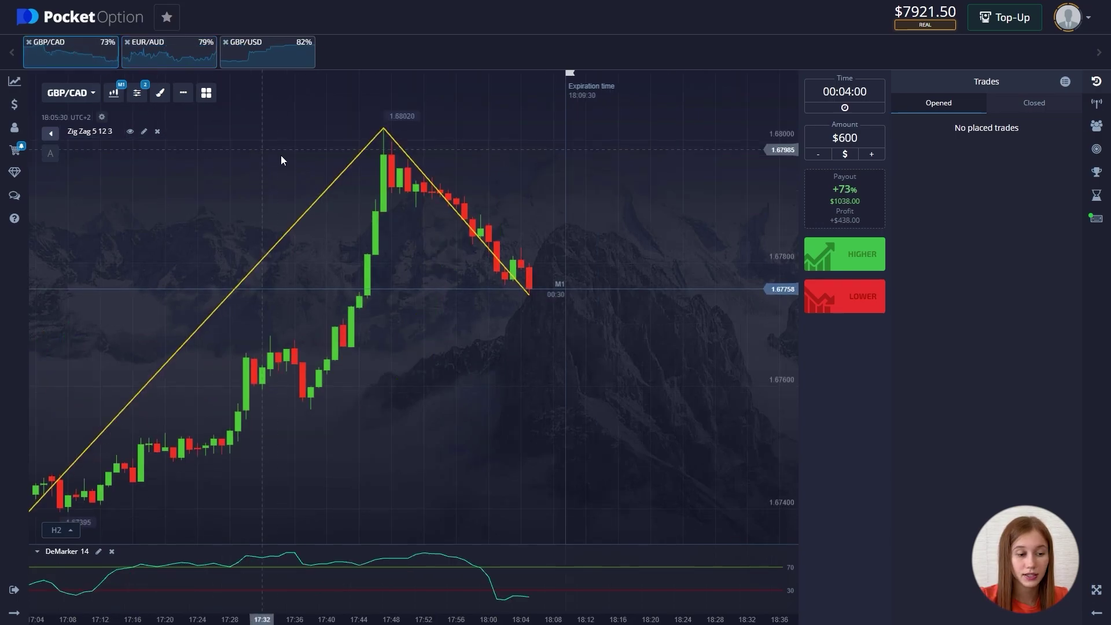
click(849, 99)
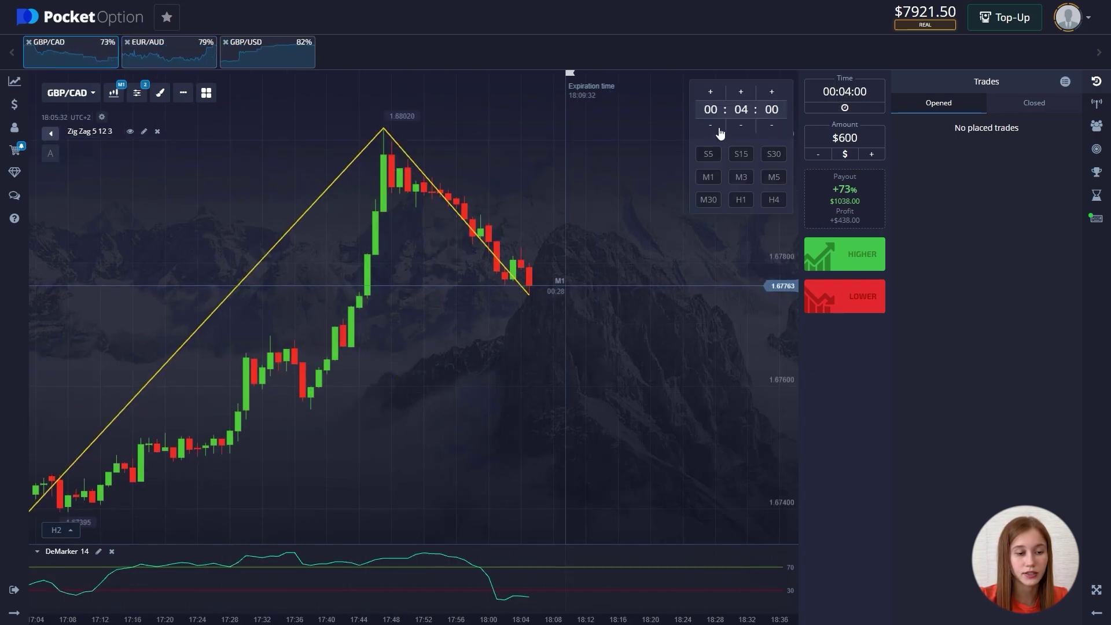
click(708, 177)
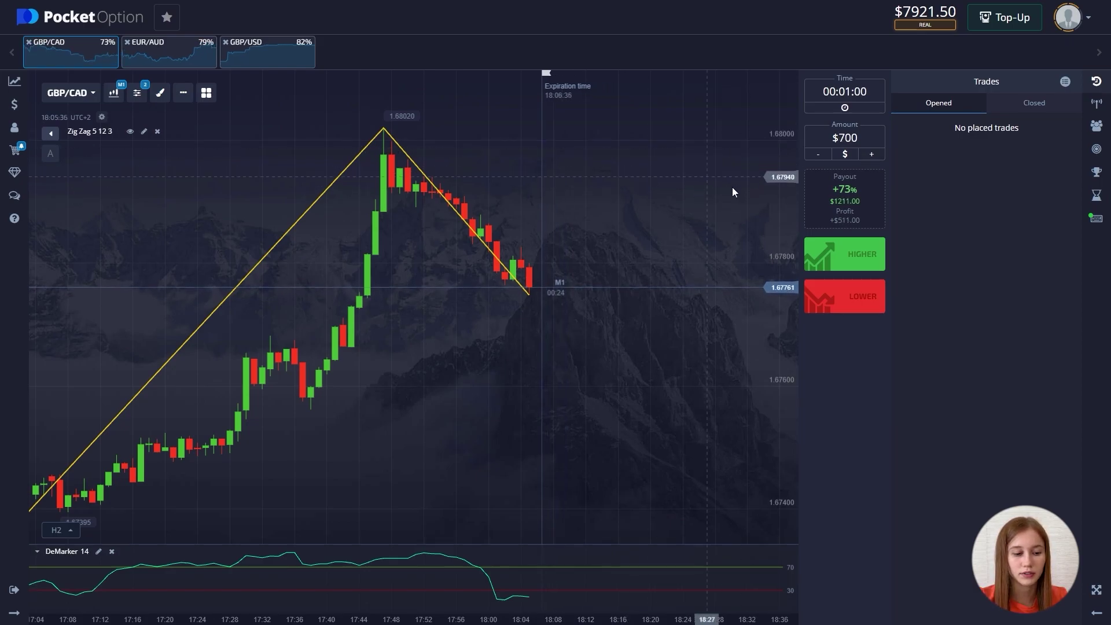
click(845, 296)
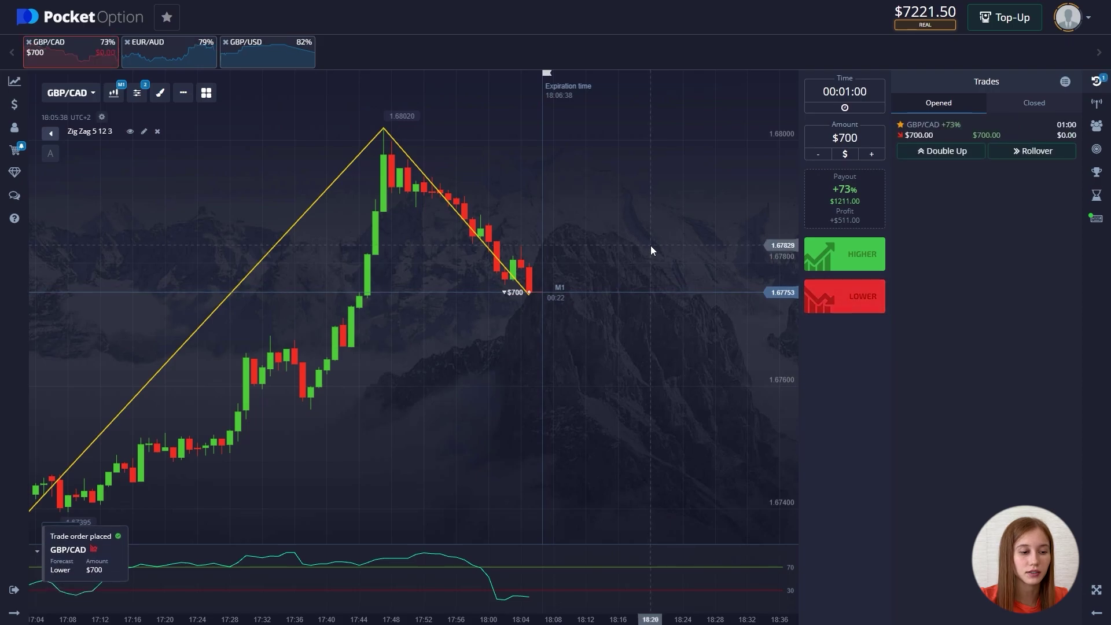
key(Print)
Step: Capture the GBP/CAD chart and red-circle the peak, last candle and DeMarker dip near 30
drag(254, 119, 802, 615)
click(813, 508)
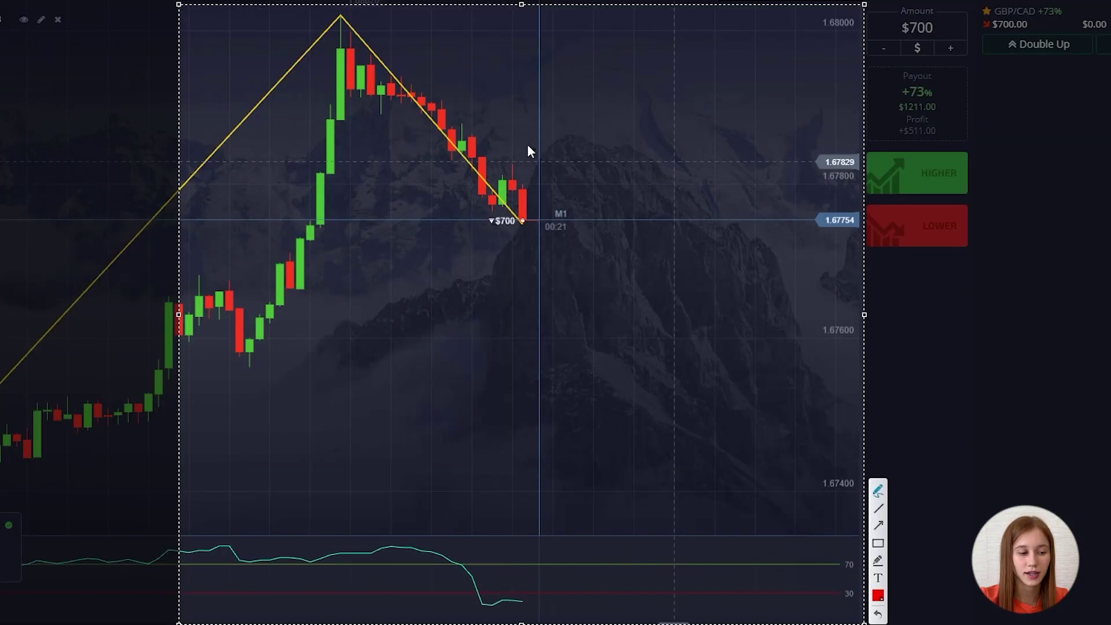
drag(333, 39, 326, 26)
mouse_move(521, 210)
mouse_down()
mouse_move(533, 223)
mouse_move(513, 228)
mouse_move(571, 249)
mouse_up()
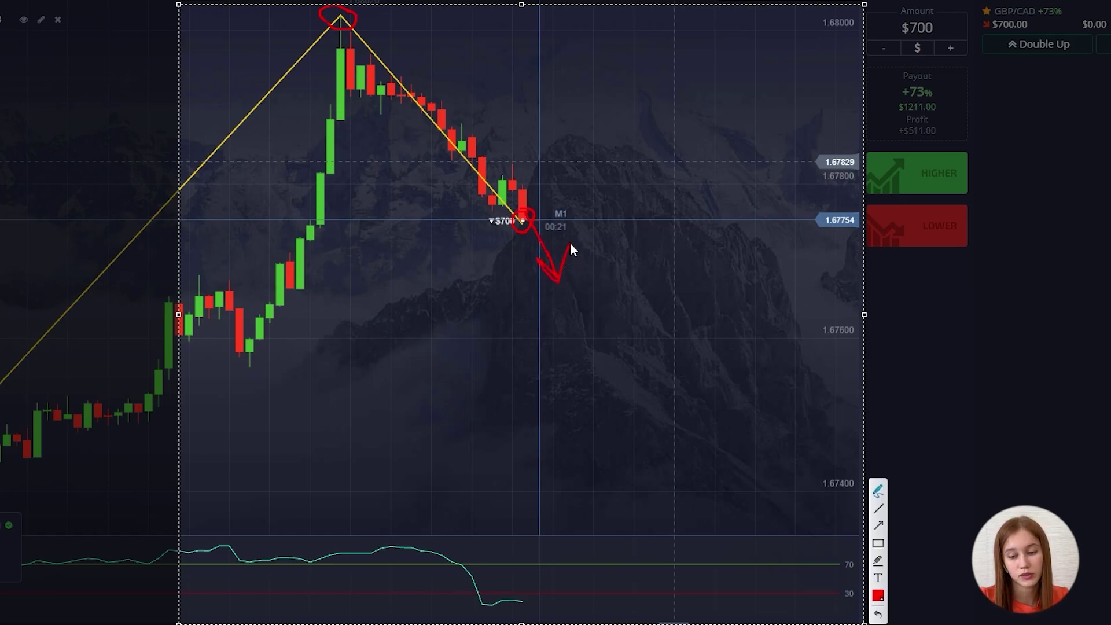
mouse_move(459, 599)
mouse_down()
mouse_move(564, 617)
mouse_move(557, 597)
mouse_up()
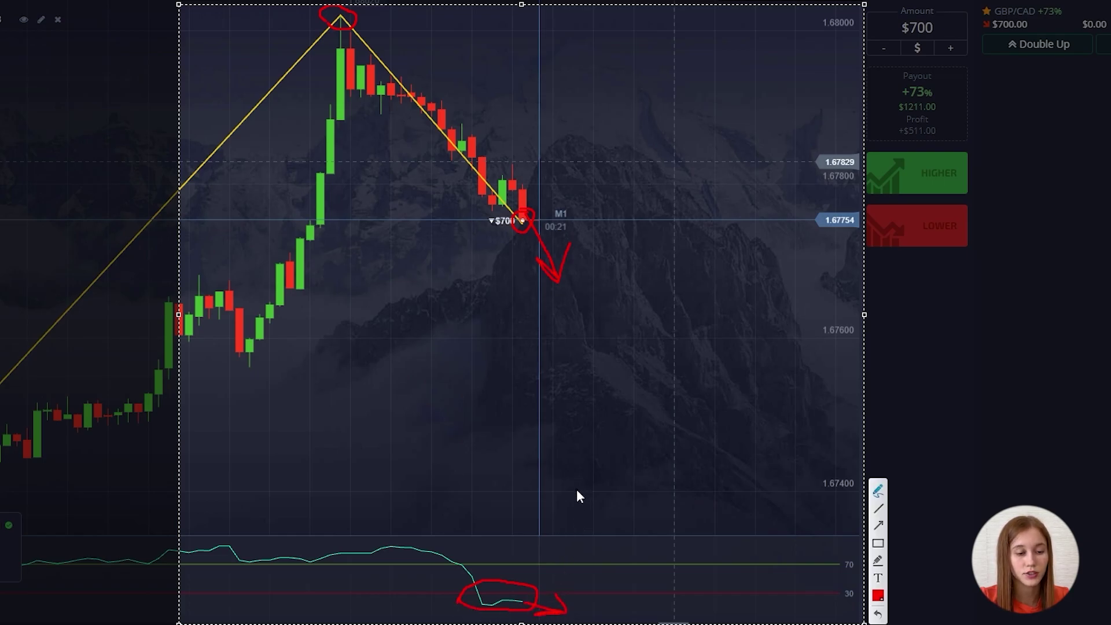